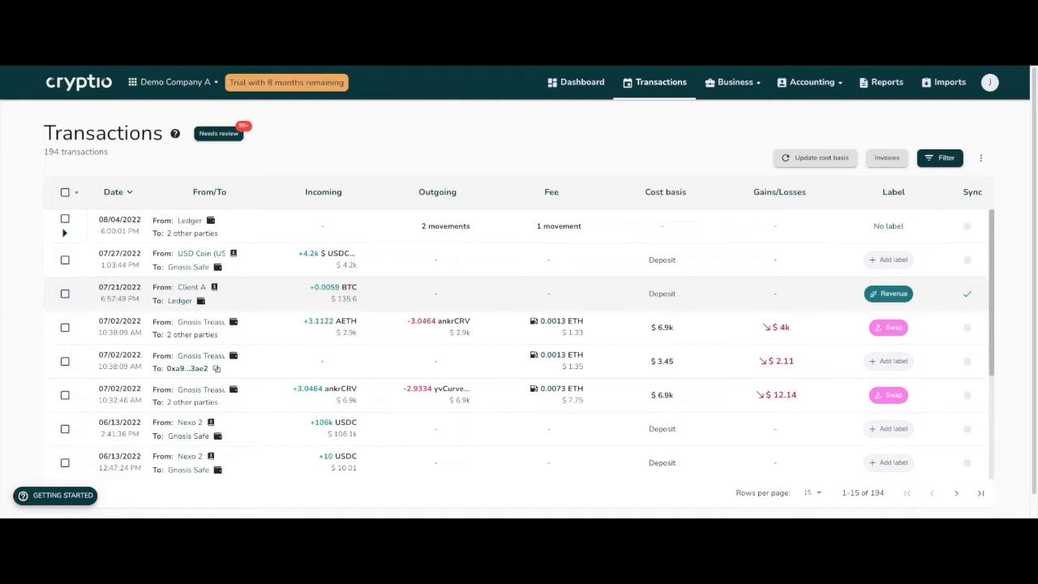
Open the accounting integrations page to review the Xero, QuickBooks and custom CSV connection options.
click(806, 82)
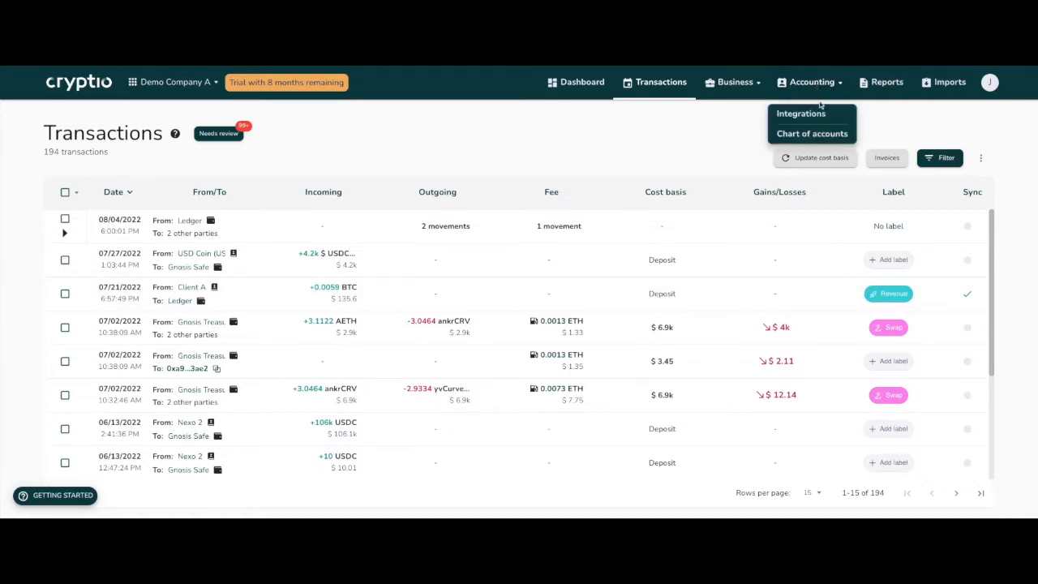
click(817, 113)
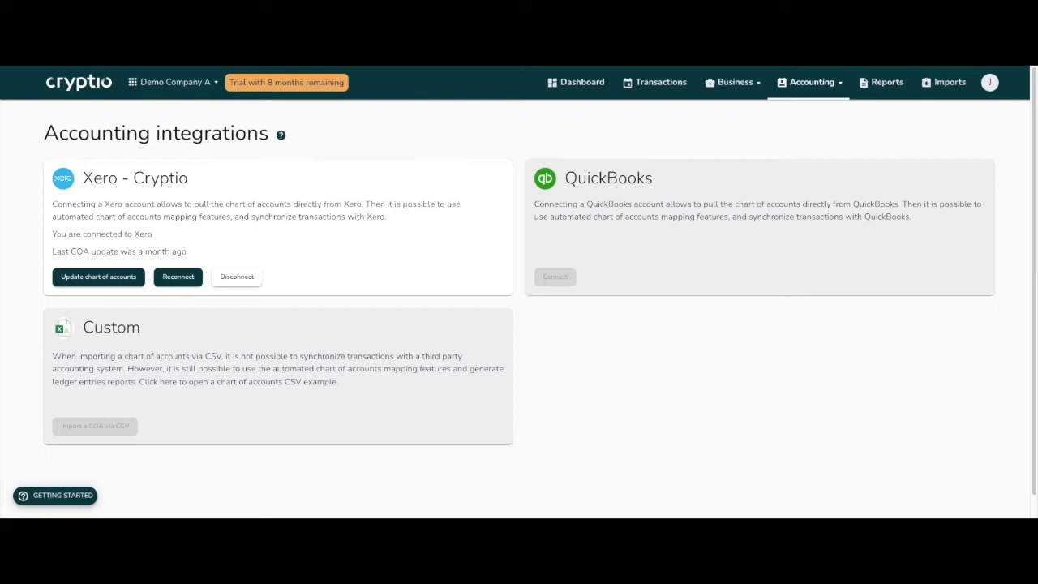
Open the chart of accounts and review the gain, loss and fee accounts in the default account mapping.
click(810, 91)
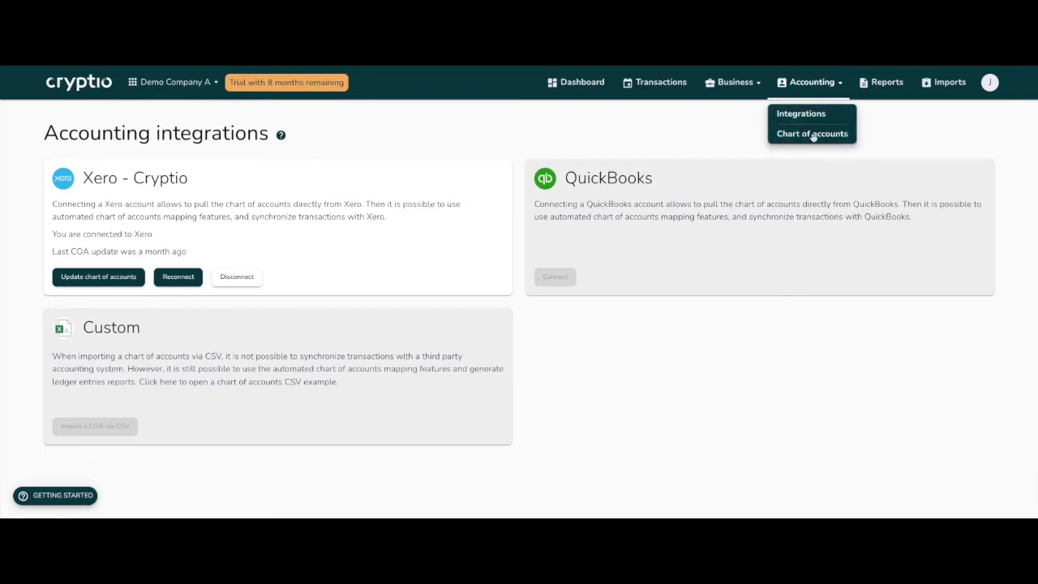
click(813, 135)
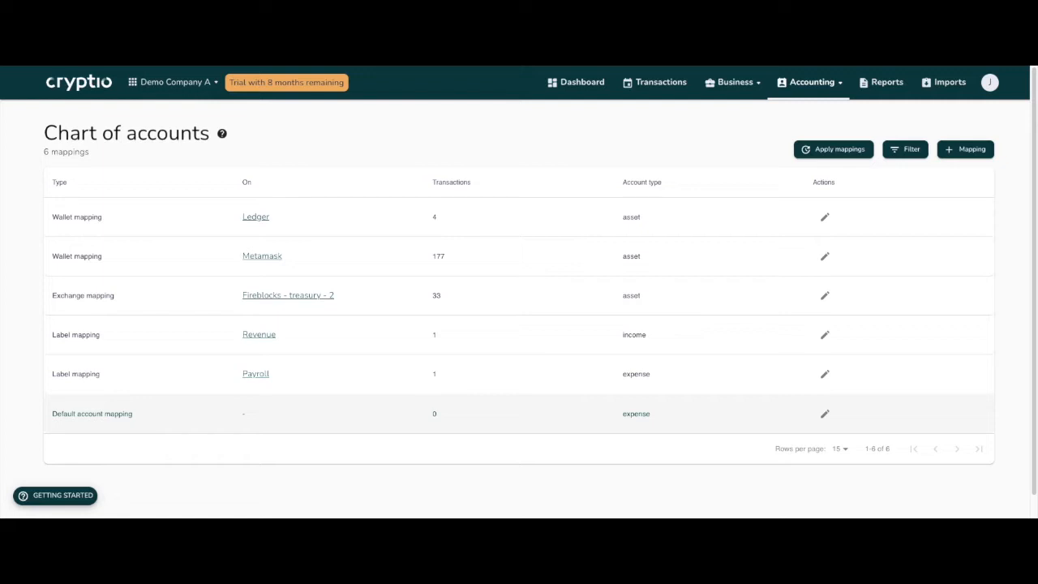
click(349, 414)
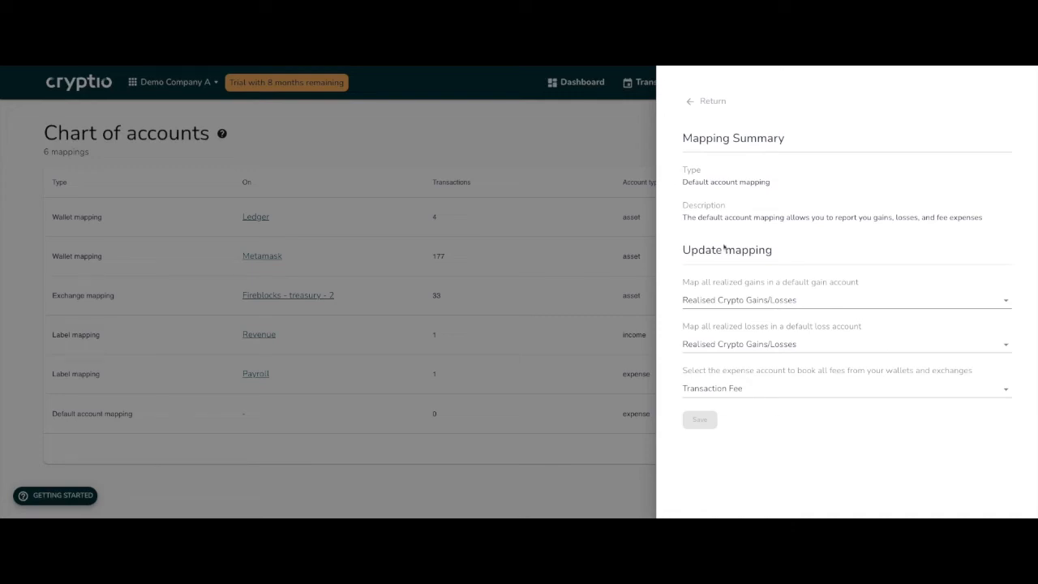
click(549, 135)
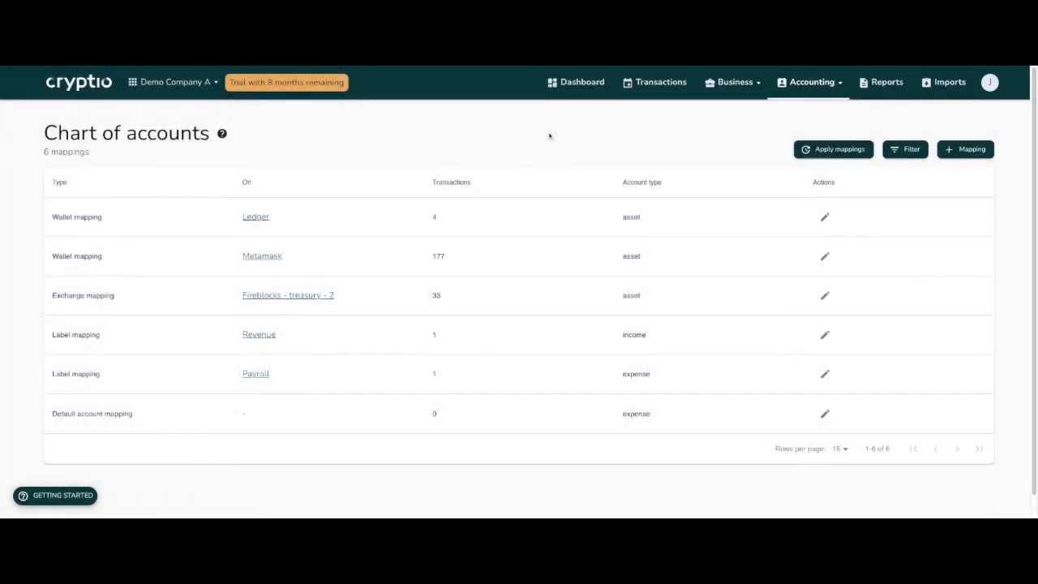
Start an individual mapping in the Metamask wallet mapping with WETH as the asset.
click(359, 262)
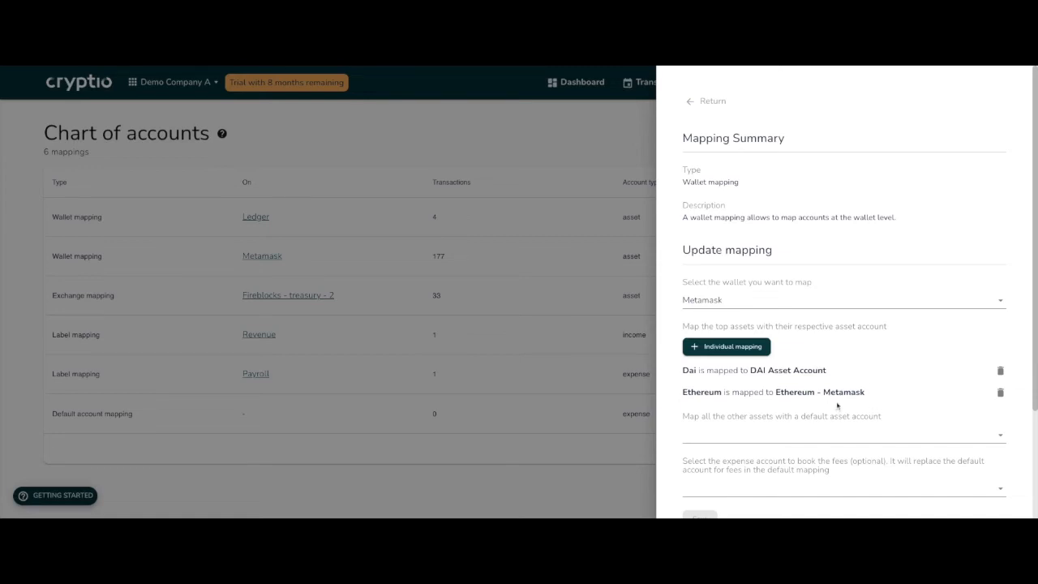
scroll(823, 404, down, 1)
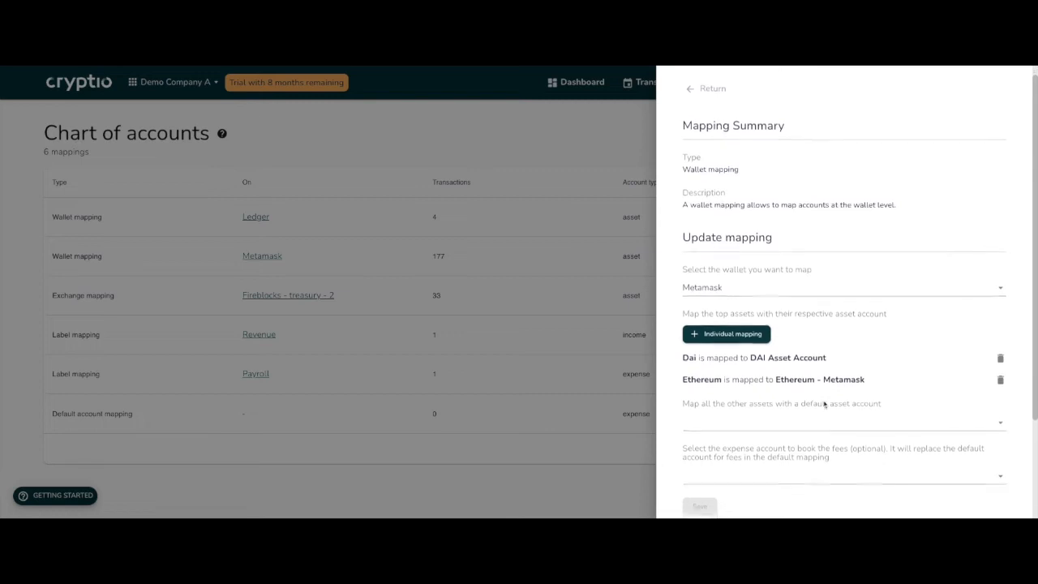
scroll(824, 404, down, 1)
click(726, 326)
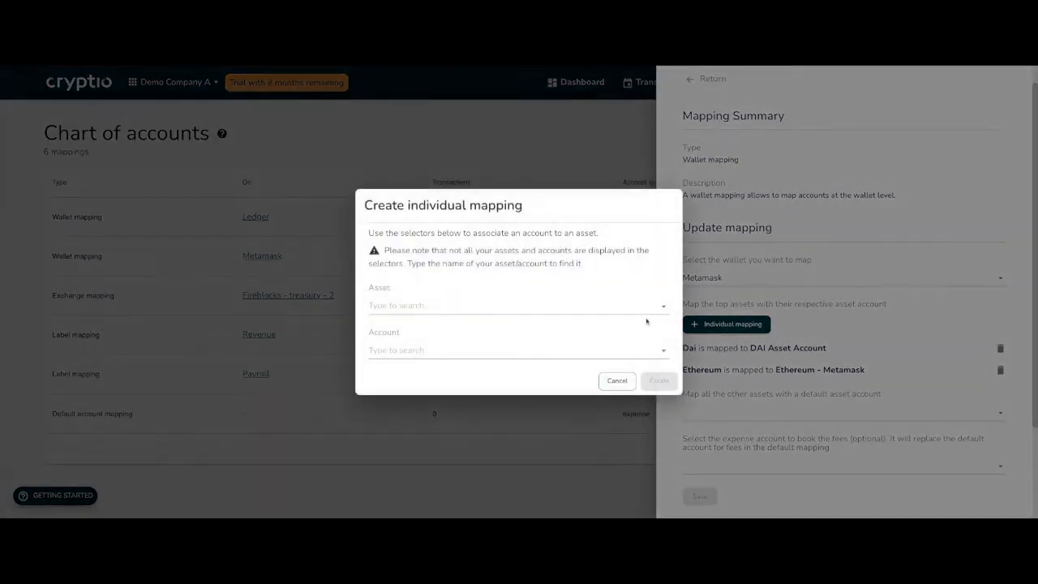
click(513, 305)
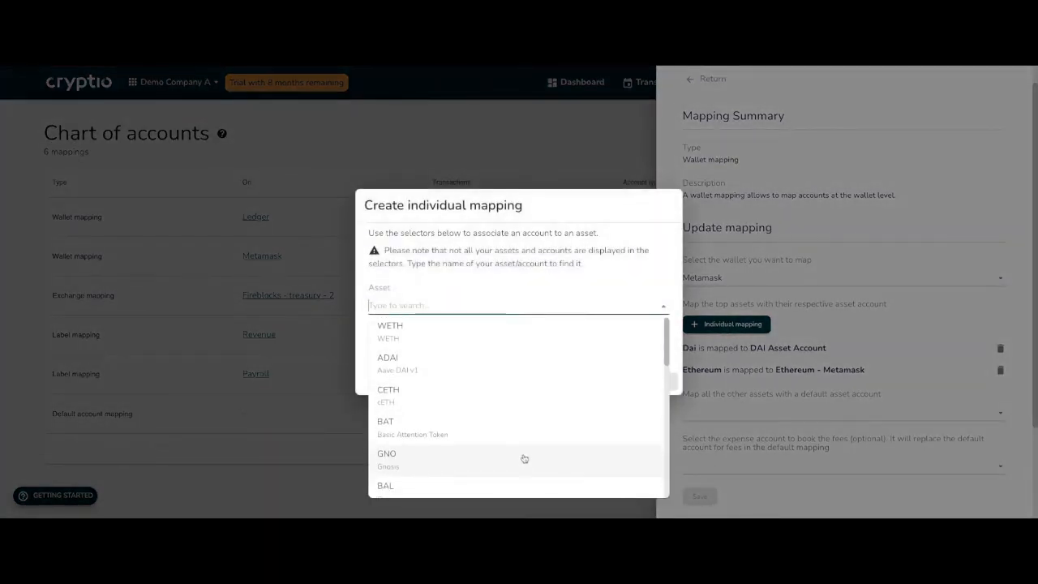
scroll(522, 454, down, 5)
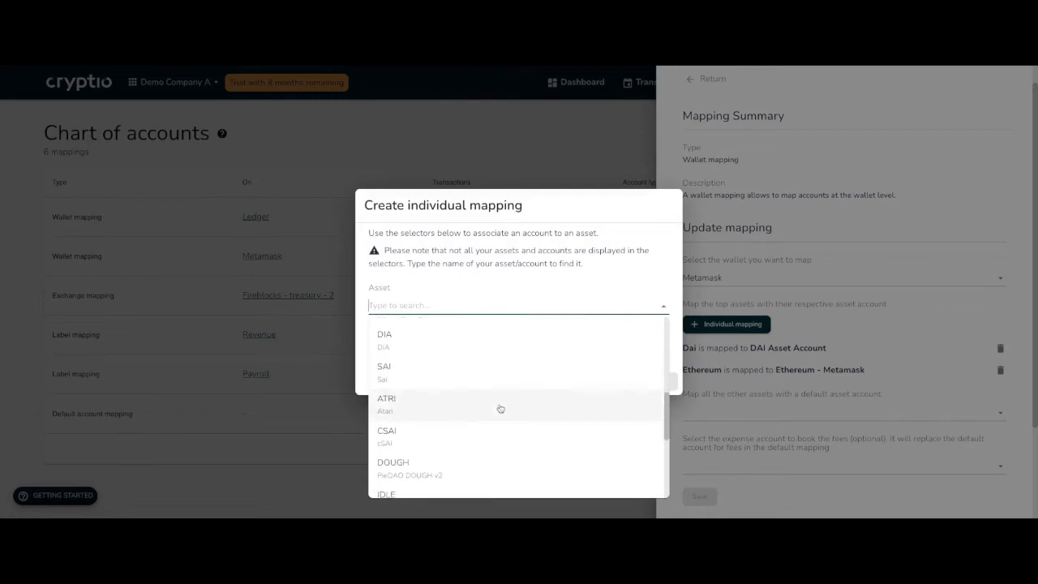
scroll(499, 408, up, 5)
click(469, 332)
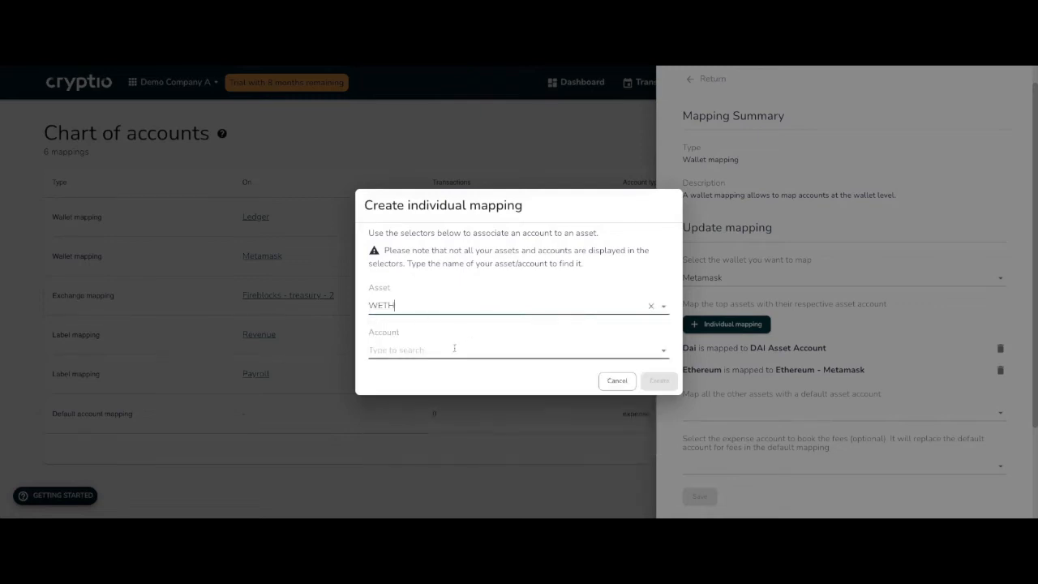
Assign the Ethereum - Metamask account to the WETH asset and create the individual mapping.
click(456, 347)
scroll(504, 239, down, 1)
scroll(506, 243, down, 1)
scroll(505, 243, down, 2)
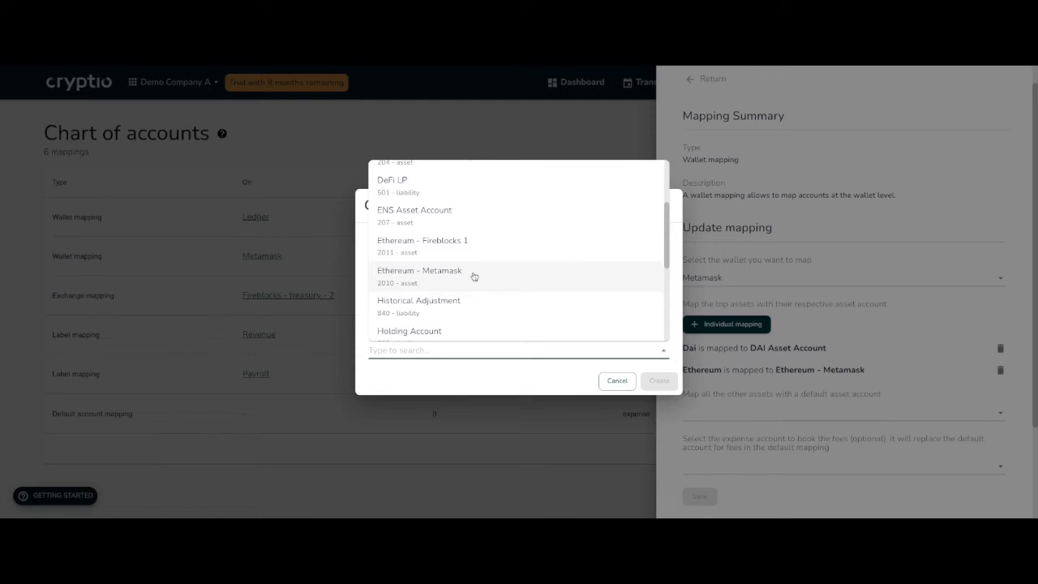
key(Return)
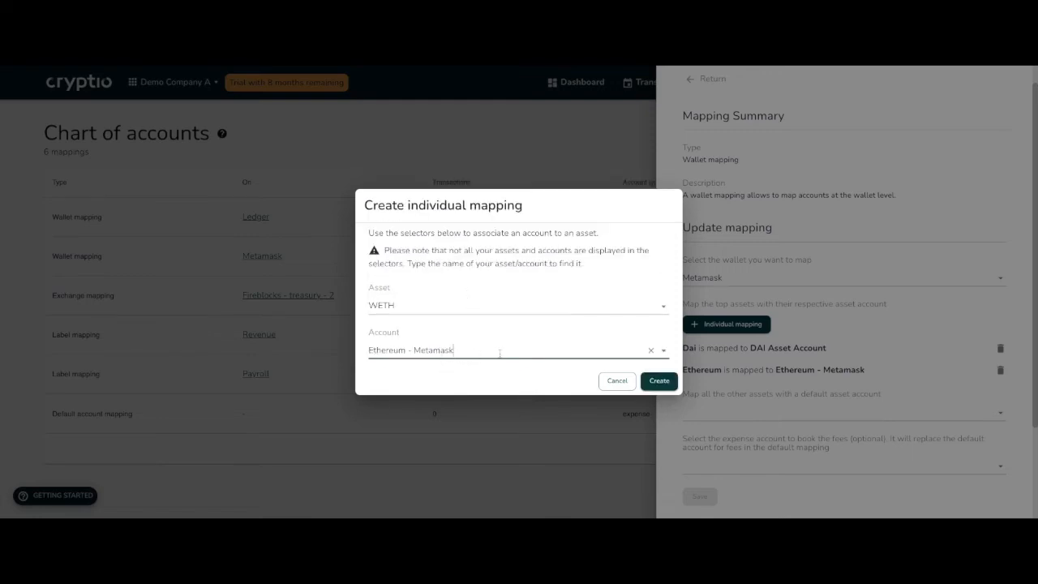
click(652, 385)
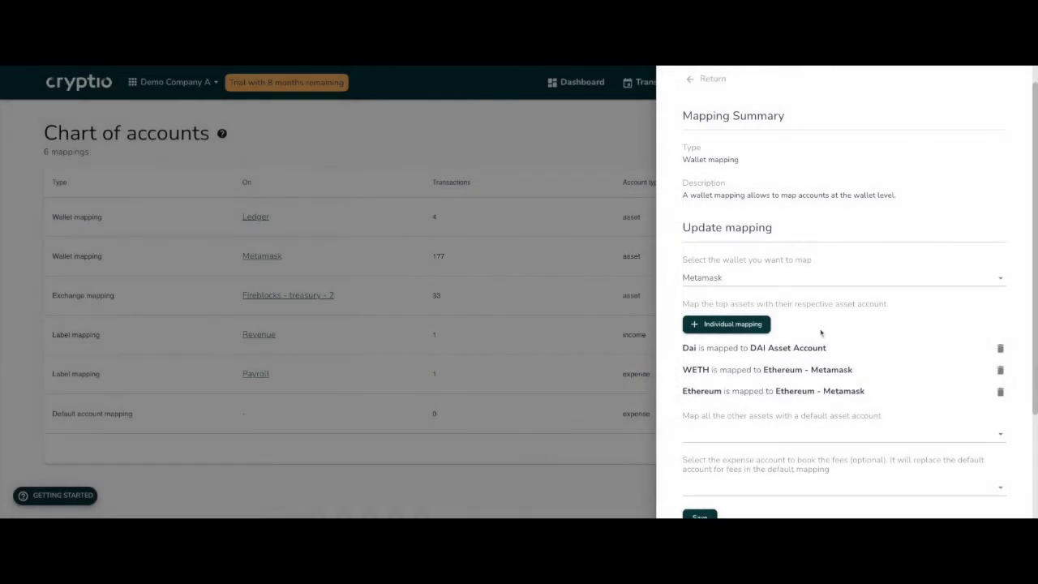
Review the default asset and fee expense account options of the Metamask mapping, and quit it without saving.
scroll(837, 323, down, 1)
scroll(837, 322, down, 1)
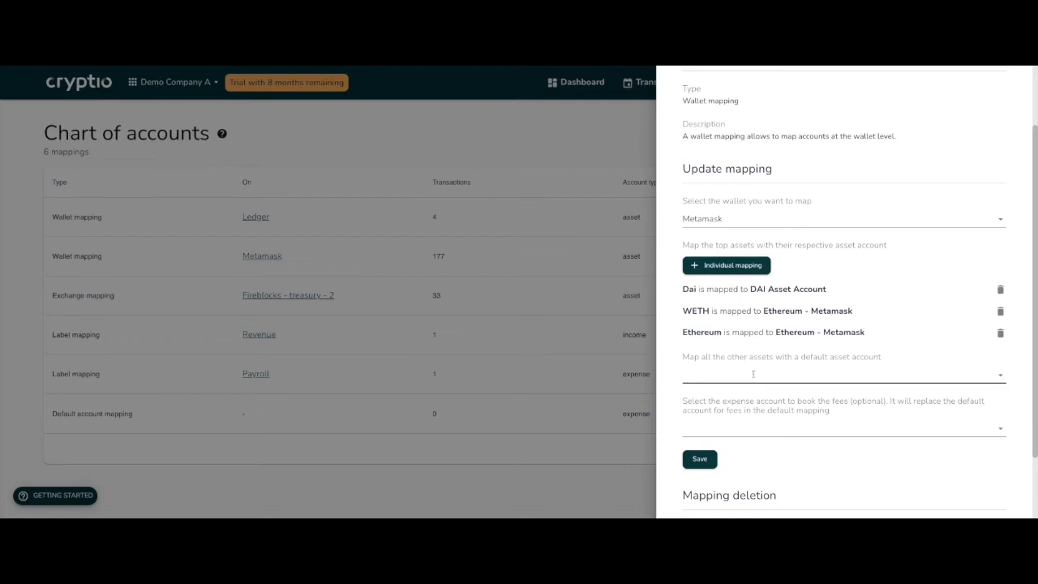
scroll(753, 374, down, 1)
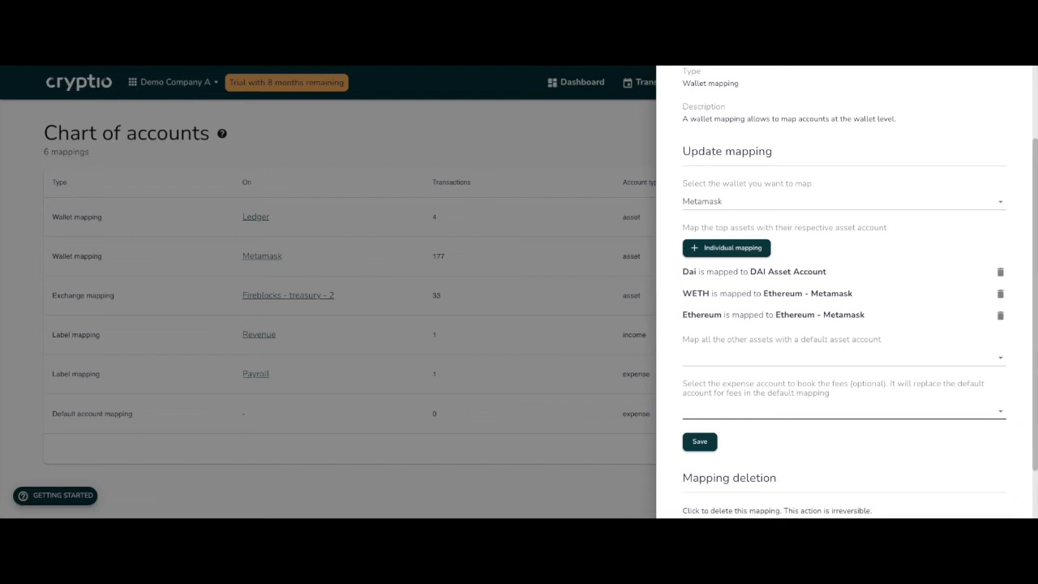
click(583, 167)
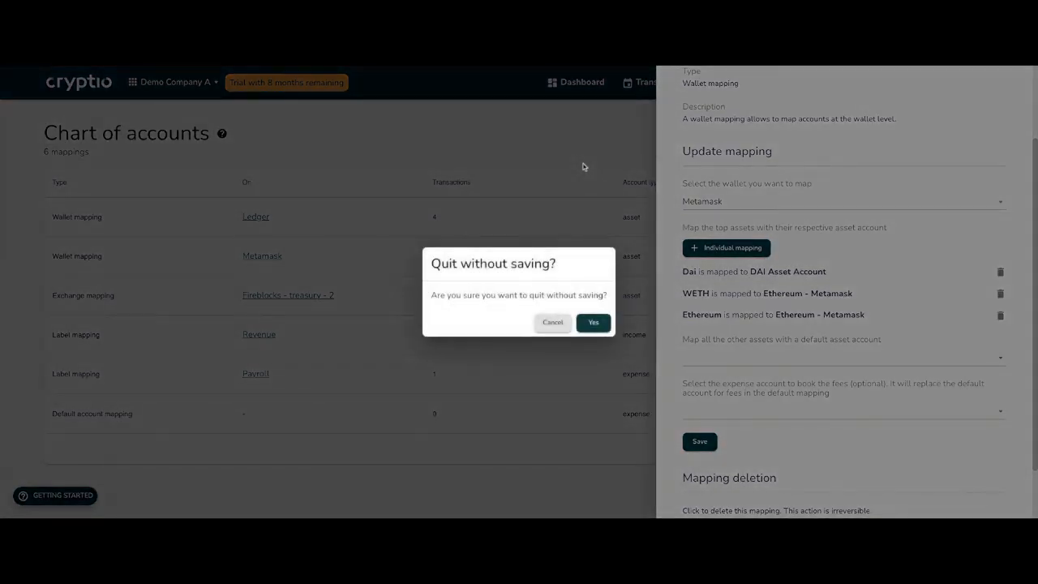
click(592, 323)
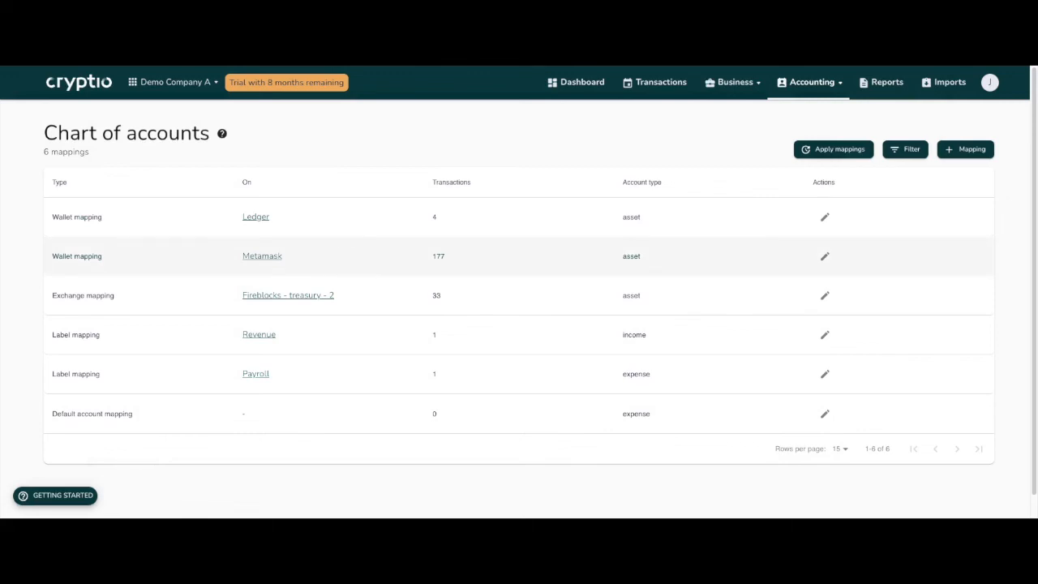
In the Revenue label mapping, clear the account, search for "sales" and reselect Sales Revenue, leaving the mapping unsaved.
click(348, 346)
click(722, 300)
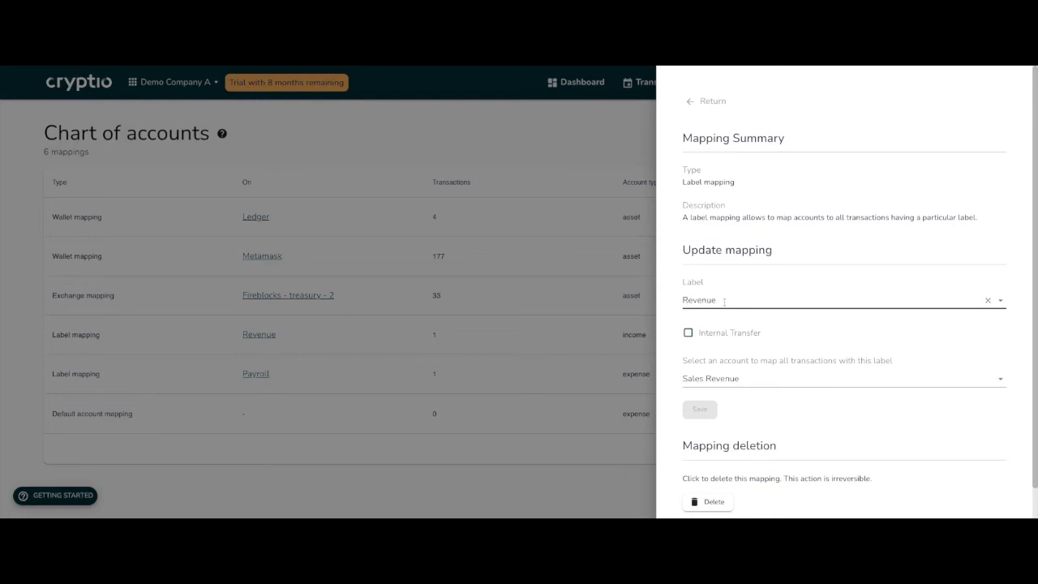
click(989, 379)
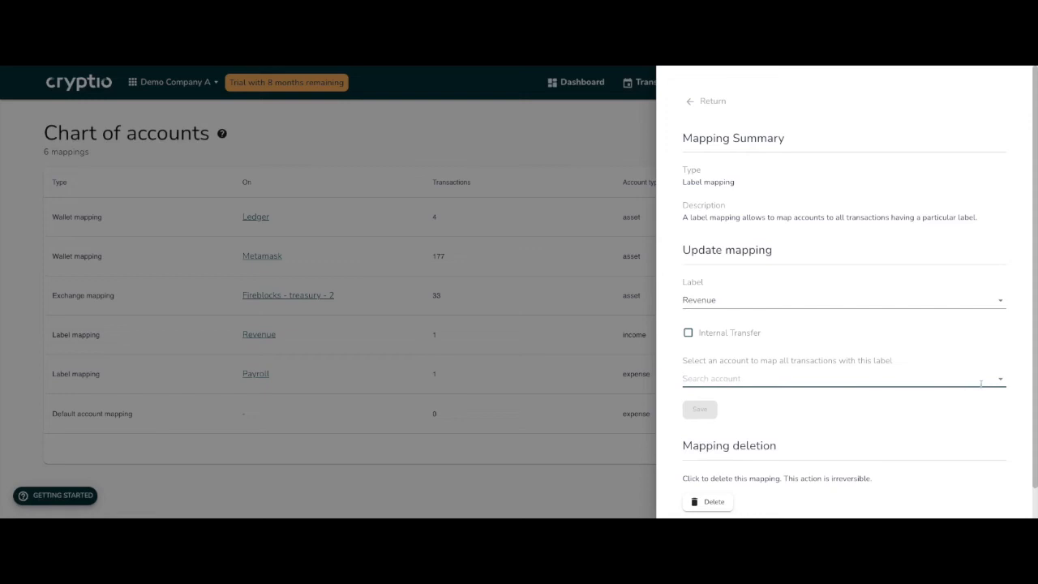
click(981, 383)
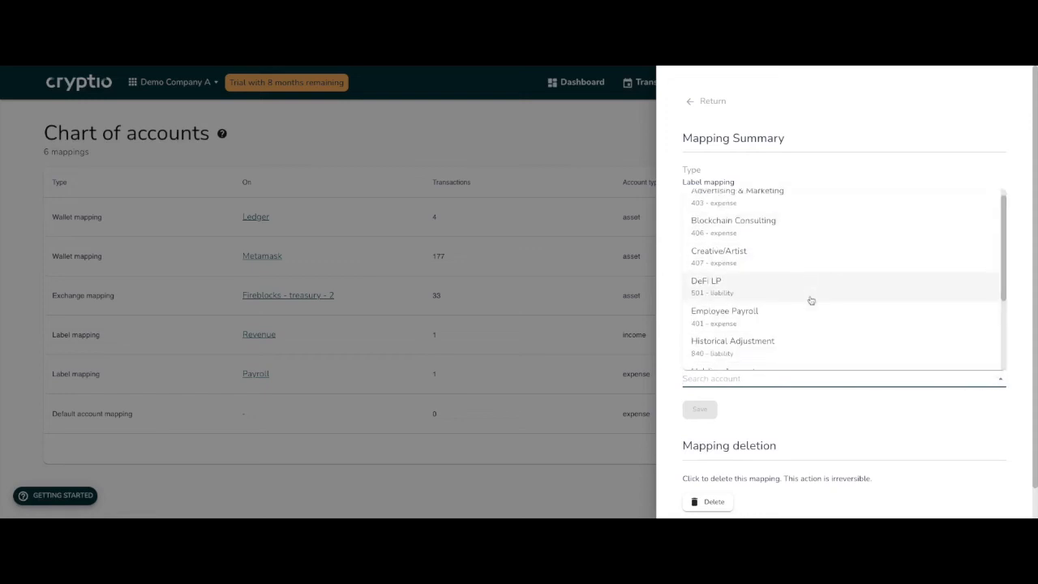
scroll(810, 300, down, 3)
scroll(789, 232, up, 3)
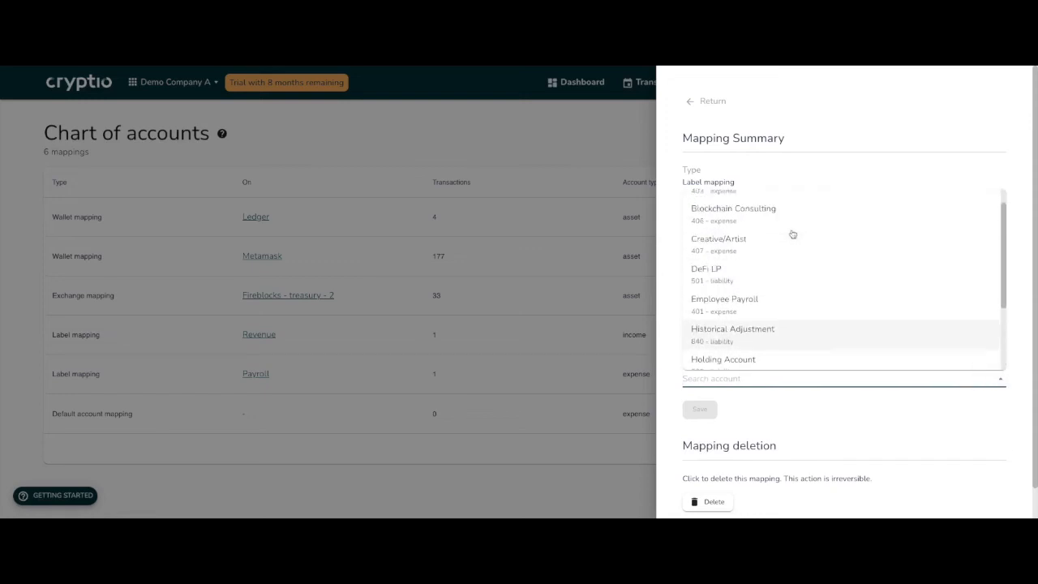
text(sales)
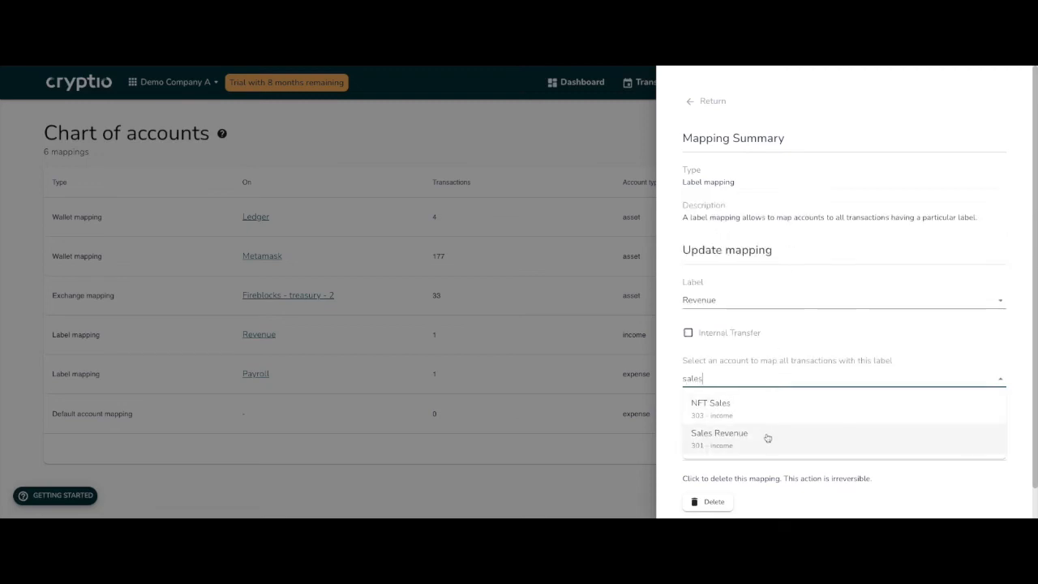
click(766, 438)
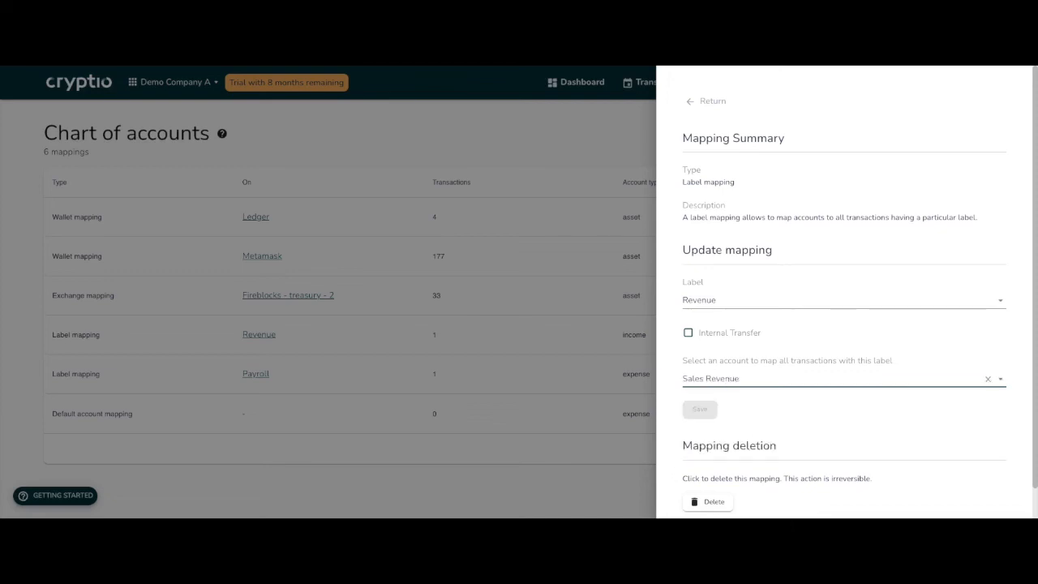
click(525, 416)
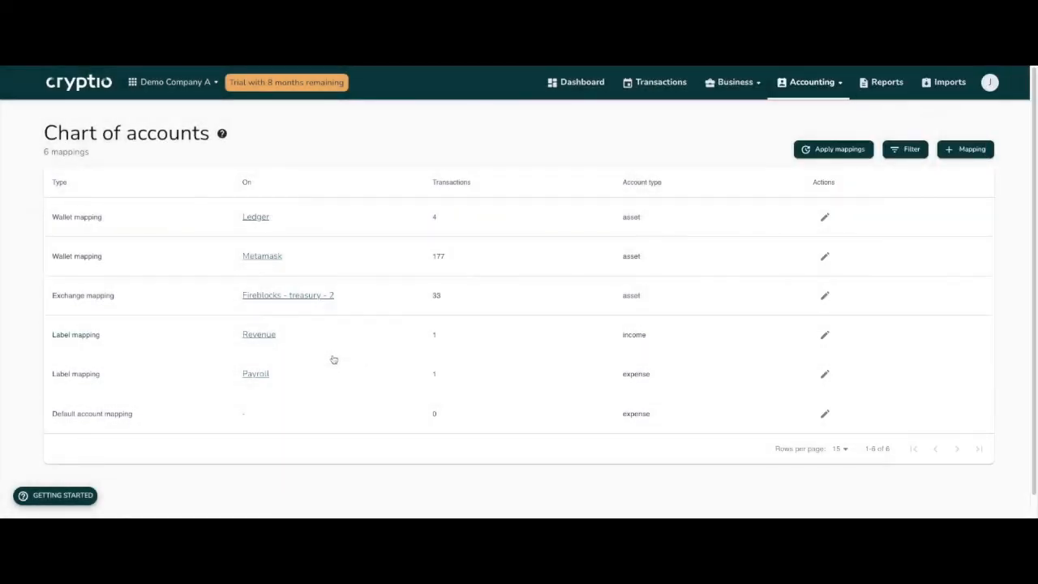
Review which account the Payroll label mapping uses and close its details.
click(336, 372)
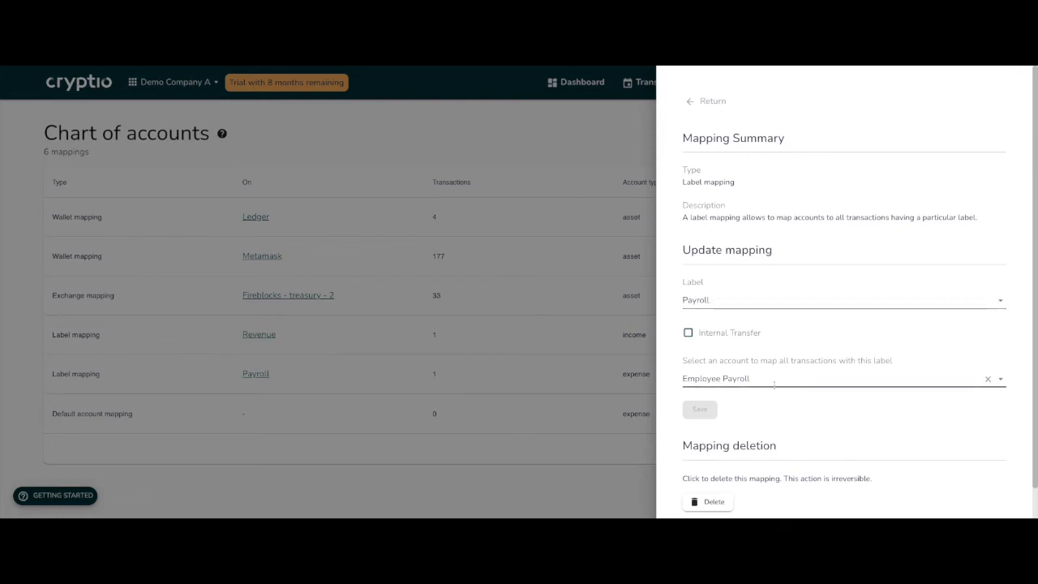
click(572, 379)
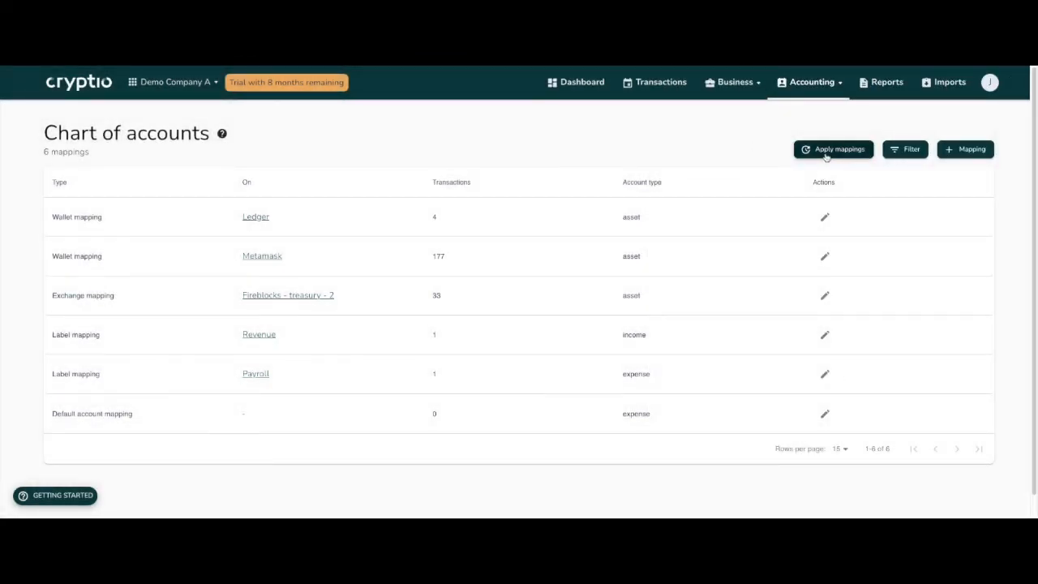
In the transactions list, open the 07/21/2022 incoming BTC transaction and examine its credited and debited accounts.
click(660, 83)
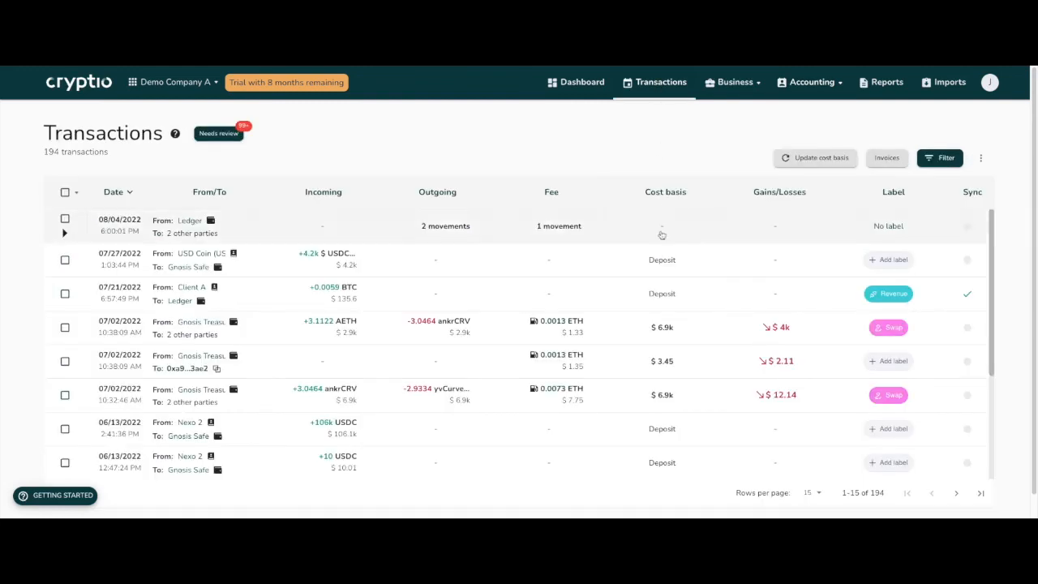
click(480, 299)
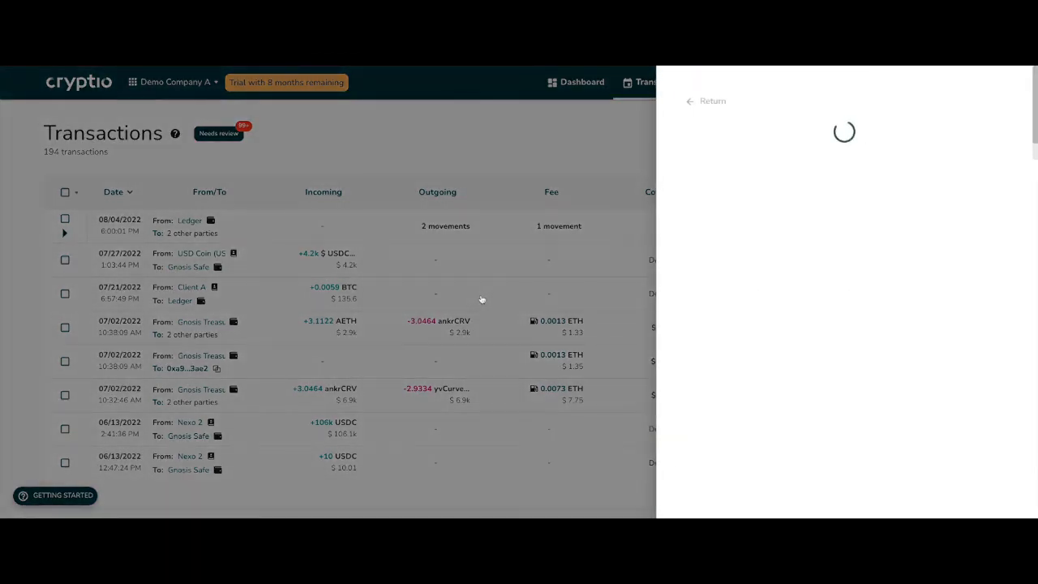
drag(692, 294, 733, 295)
drag(688, 326, 759, 326)
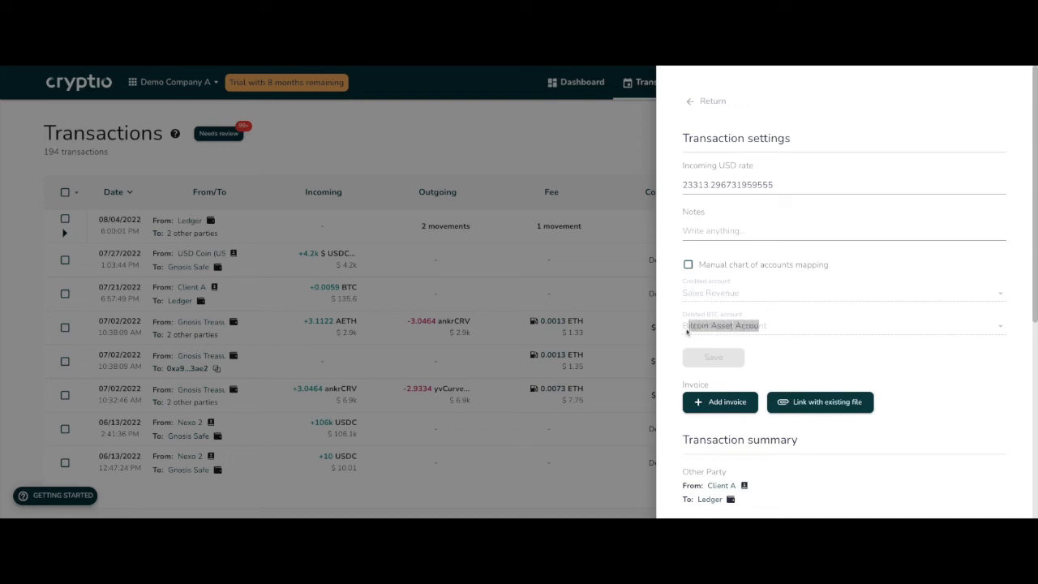